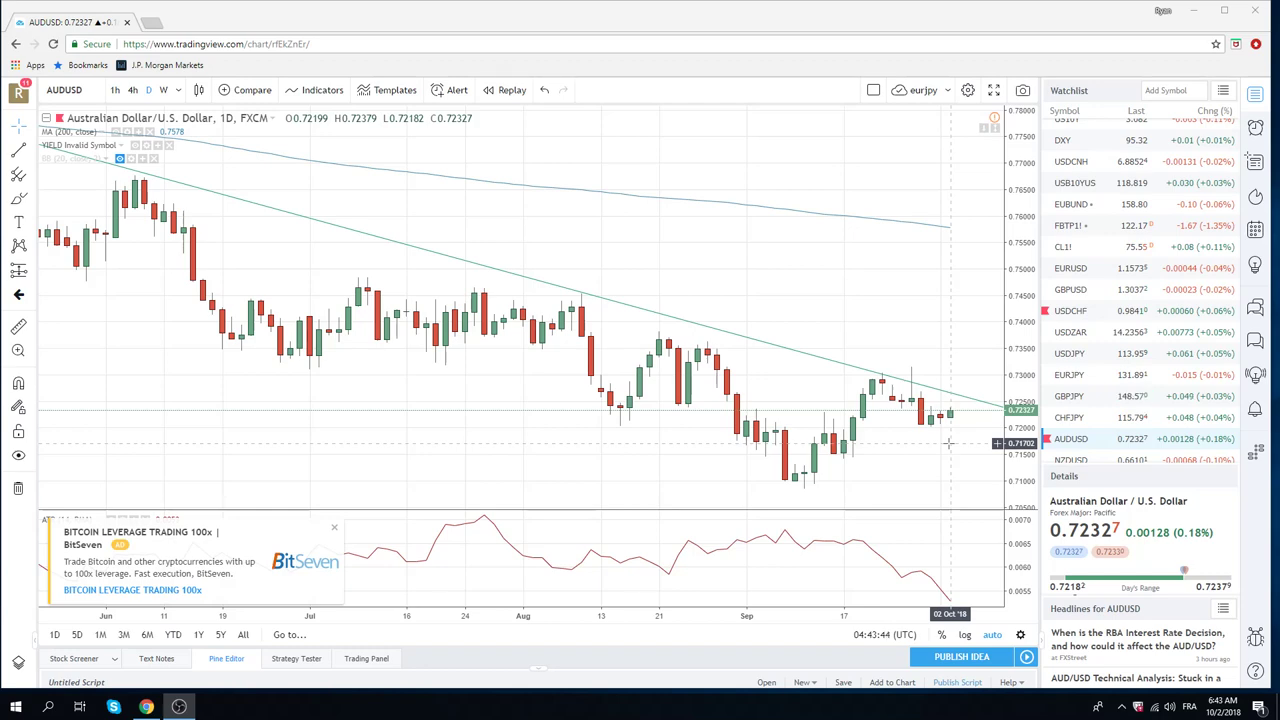
- Glance at EURUSD, then load the daily CL1! crude oil futures chart near 75.55
{"action": "left_click", "coordinate": [1072, 268]}
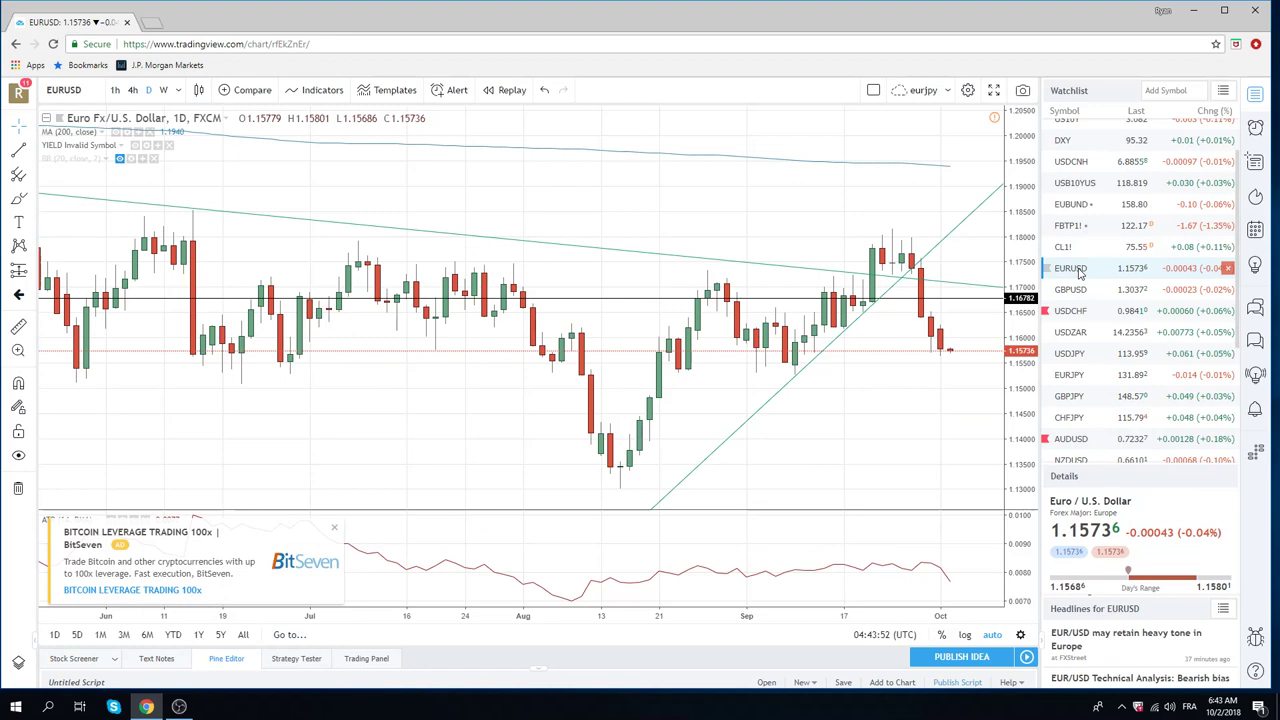
{"action": "left_click", "coordinate": [1074, 248]}
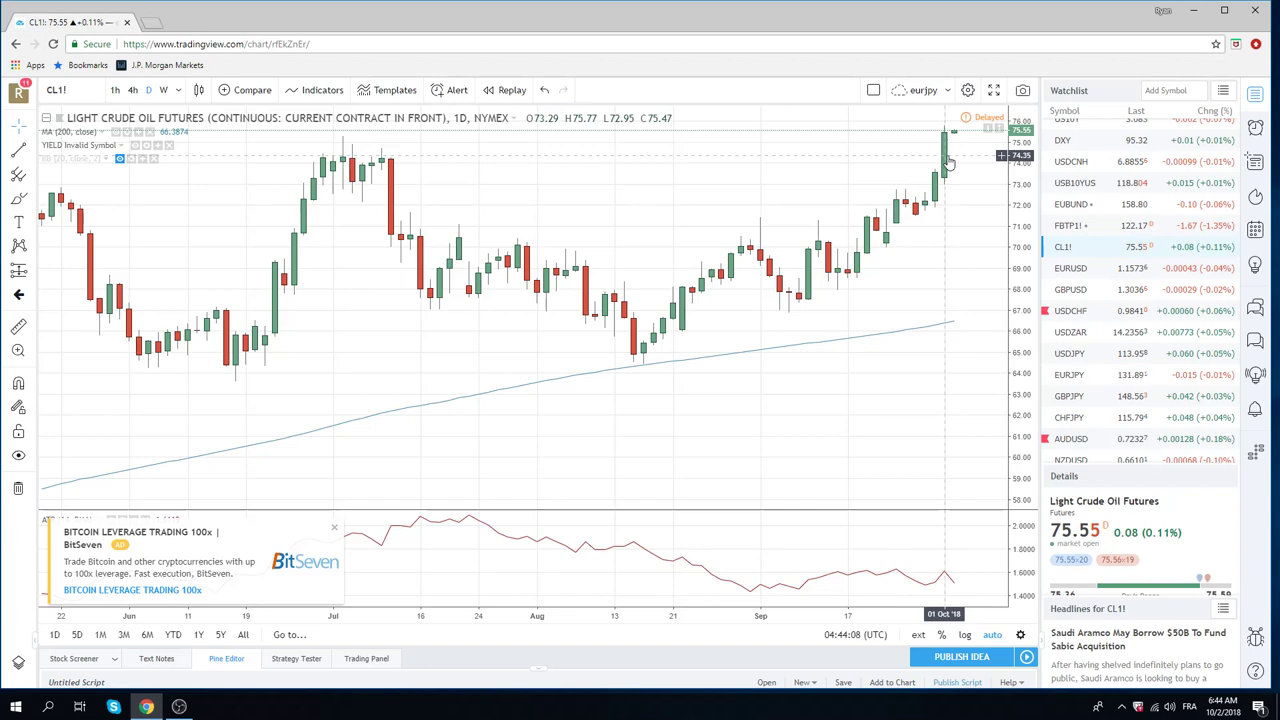
- Put CL1! on weekly candles and zoom out to cover 2013 through 2018
{"action": "scroll", "coordinate": [818, 292], "scroll_direction": "down", "scroll_amount": 5}
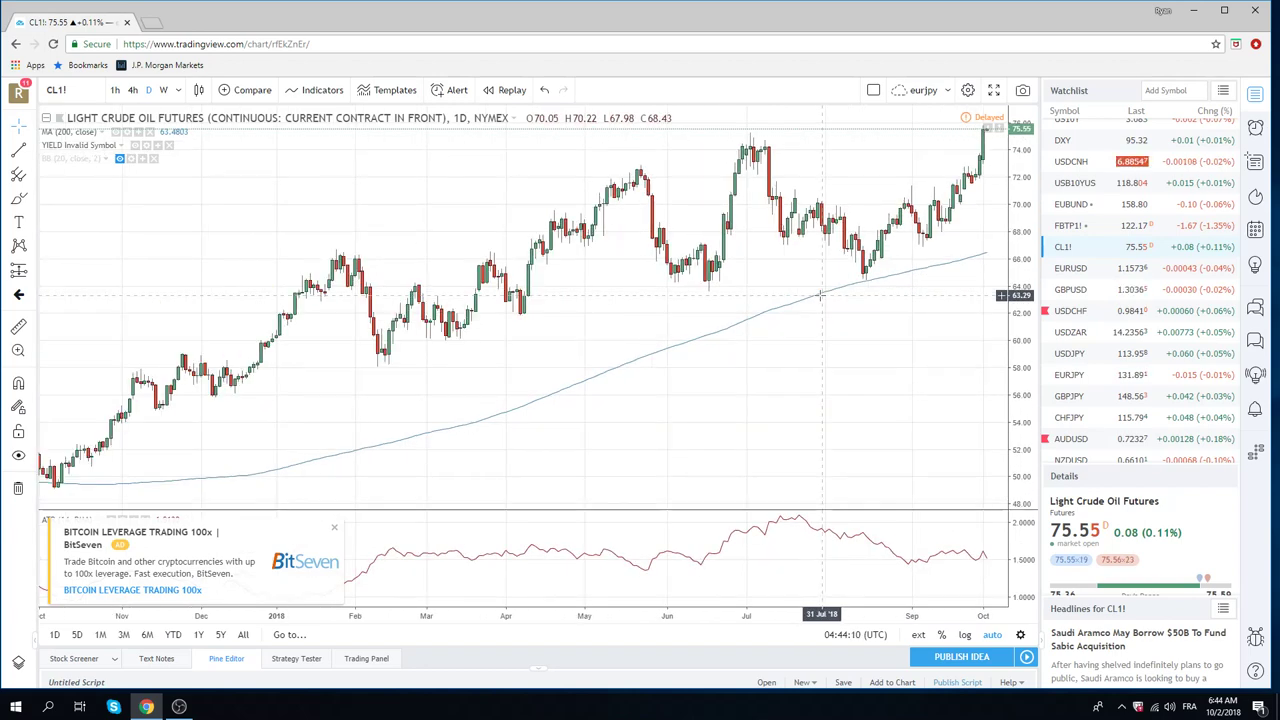
{"action": "scroll", "coordinate": [820, 293], "scroll_direction": "up", "scroll_amount": 4}
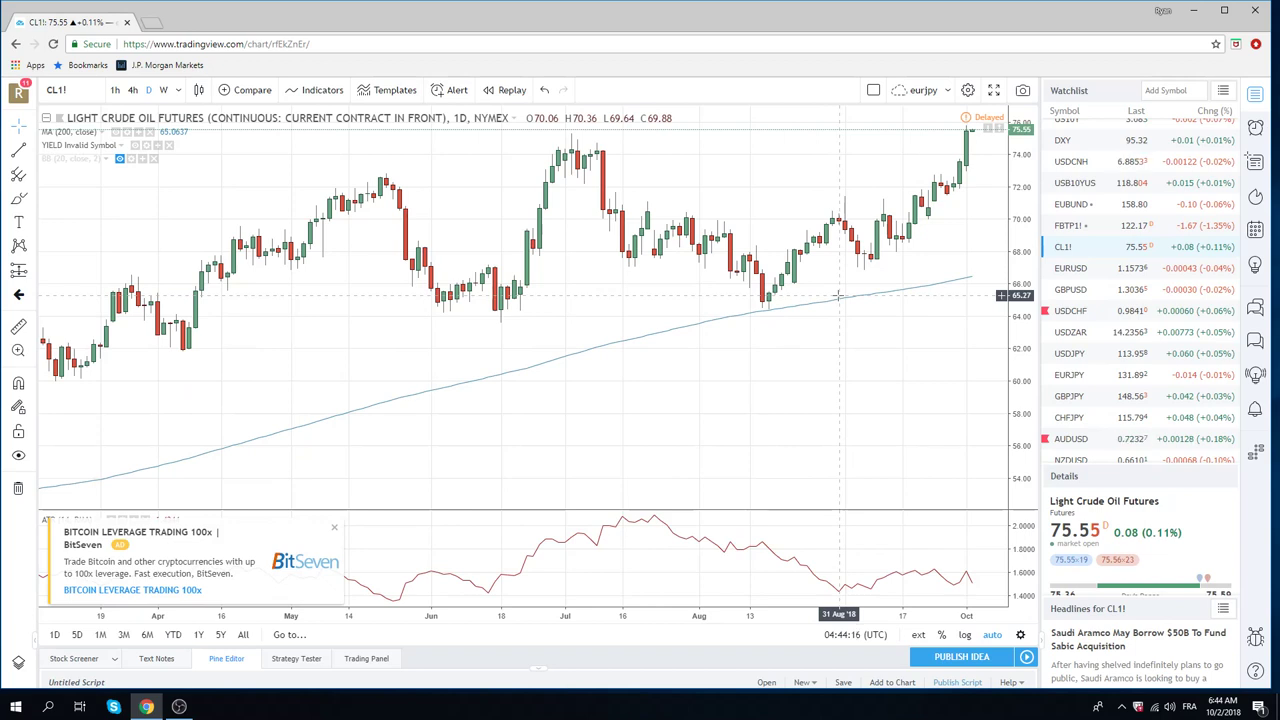
{"action": "left_click", "coordinate": [163, 89]}
{"action": "scroll", "coordinate": [590, 292], "scroll_direction": "down", "scroll_amount": 5}
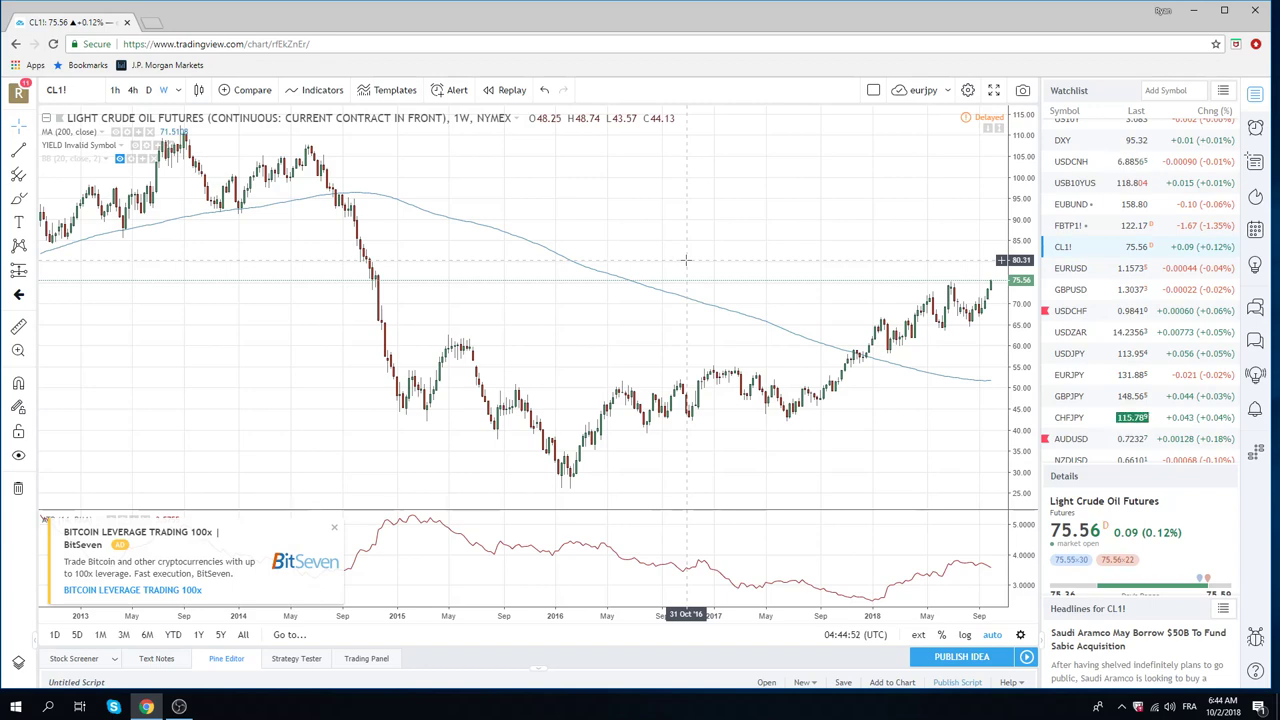
{"action": "scroll", "coordinate": [675, 259], "scroll_direction": "up", "scroll_amount": 3}
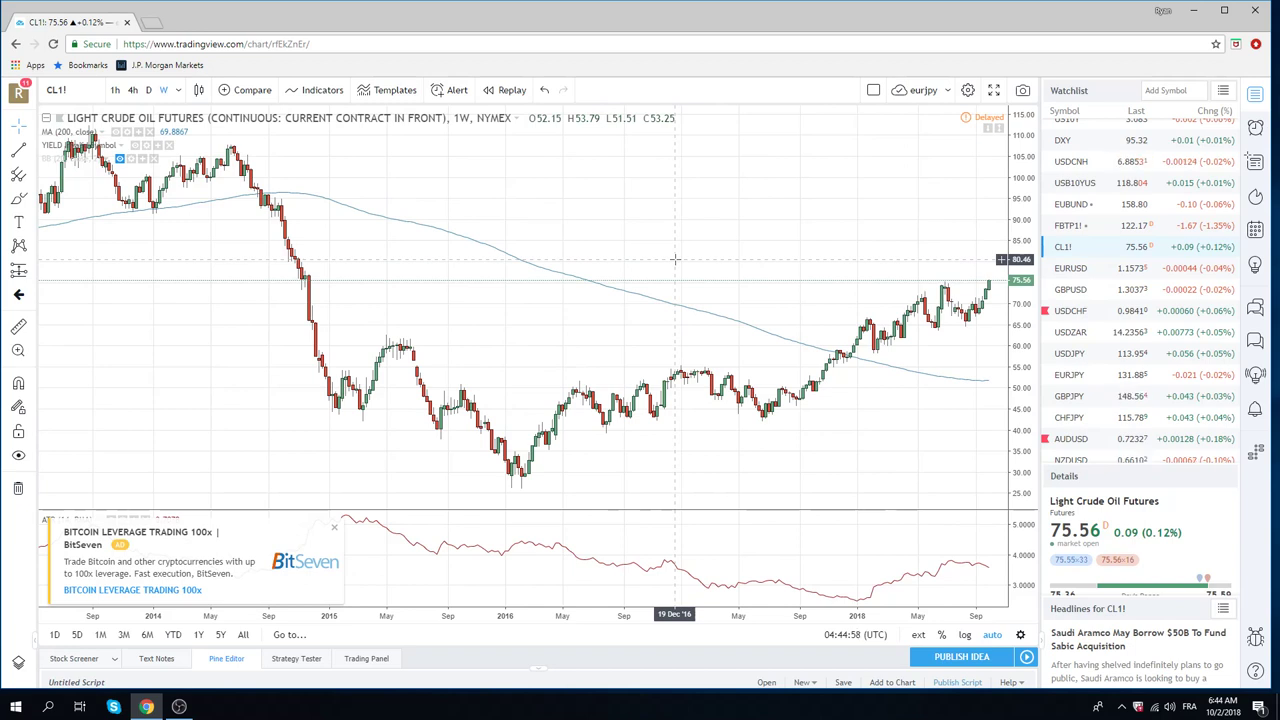
- Load the weekly EURUSD chart and zoom in on mid-2017 to late 2018
{"action": "left_click", "coordinate": [1070, 270]}
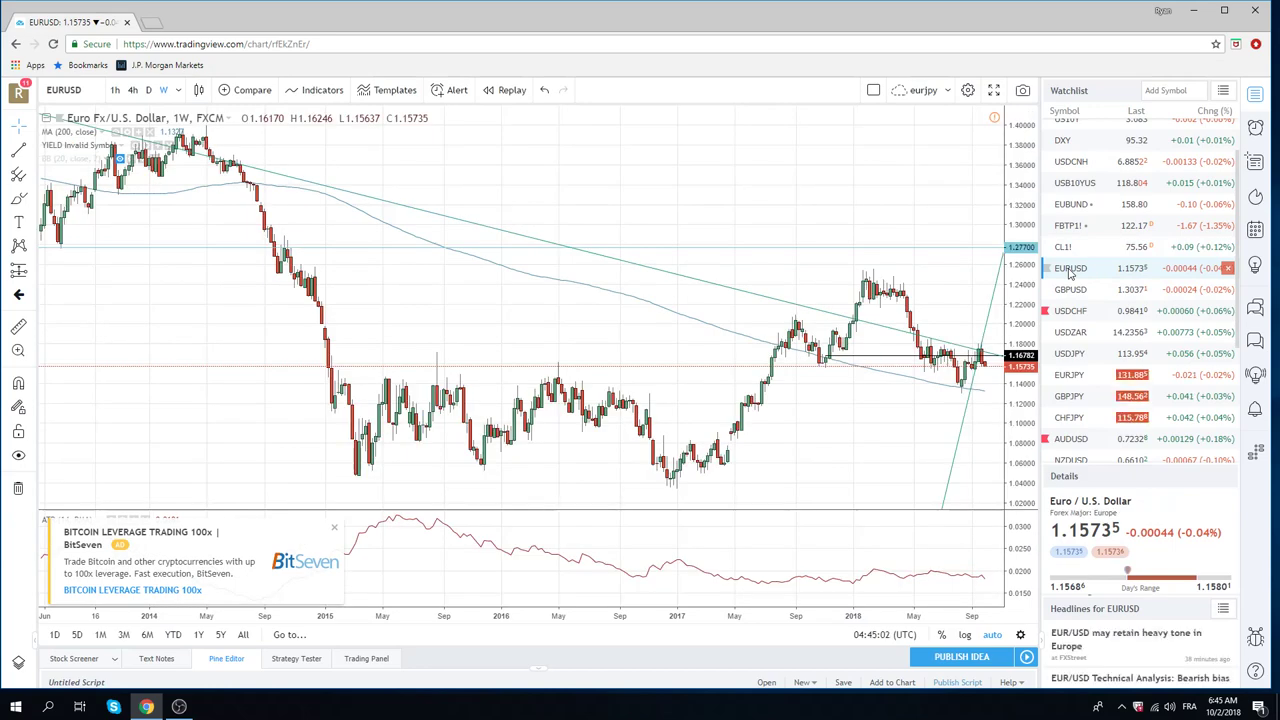
{"action": "scroll", "coordinate": [810, 314], "scroll_direction": "up", "scroll_amount": 3}
{"action": "scroll", "coordinate": [810, 314], "scroll_direction": "up", "scroll_amount": 3}
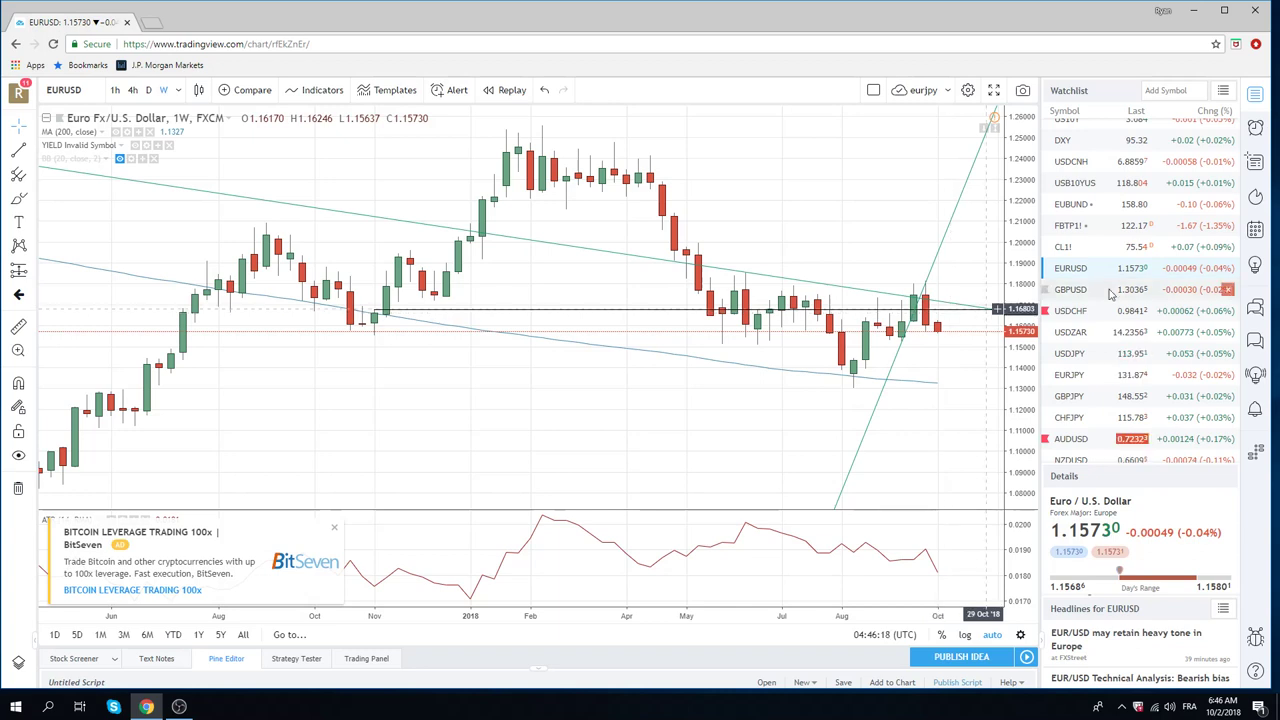
- Load the weekly Euro-BTP futures (FBTP1!) chart, closing at 122.17
{"action": "left_click", "coordinate": [1086, 230]}
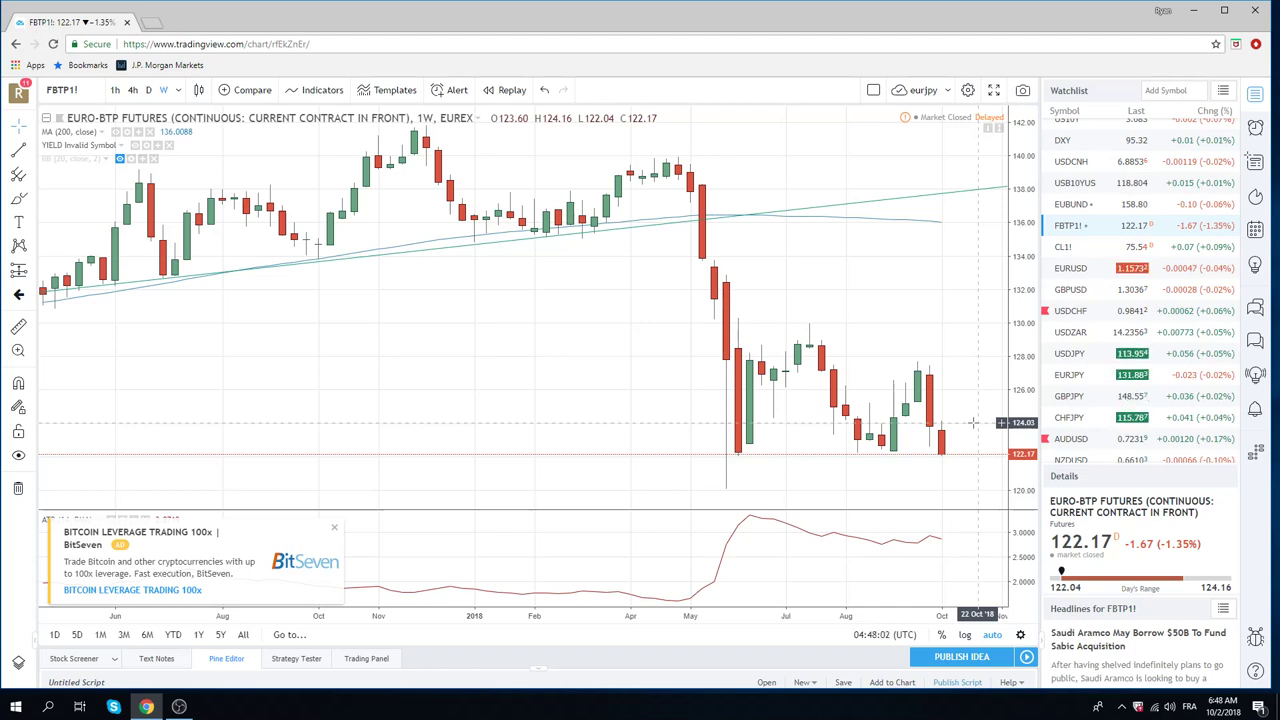
- Hide the steep green trend line on weekly EURUSD, then load the EURJPY chart
{"action": "left_click", "coordinate": [1088, 268]}
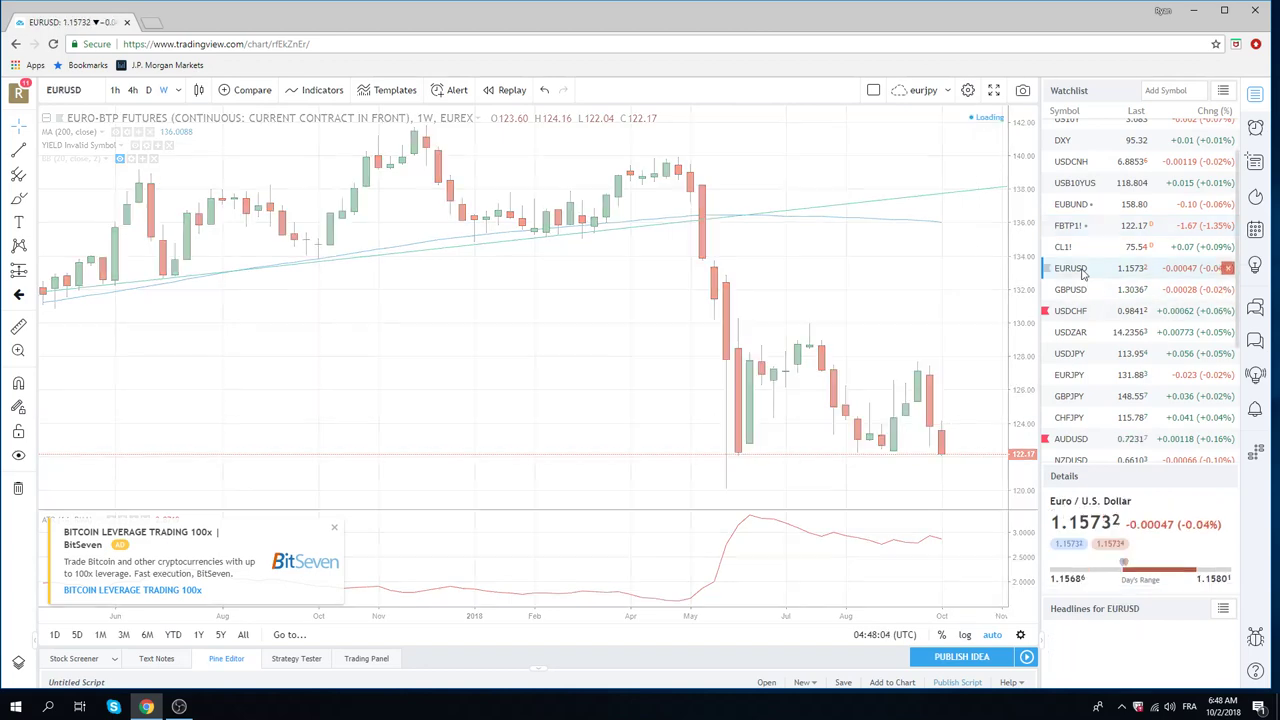
{"action": "scroll", "coordinate": [935, 315], "scroll_direction": "up", "scroll_amount": 2}
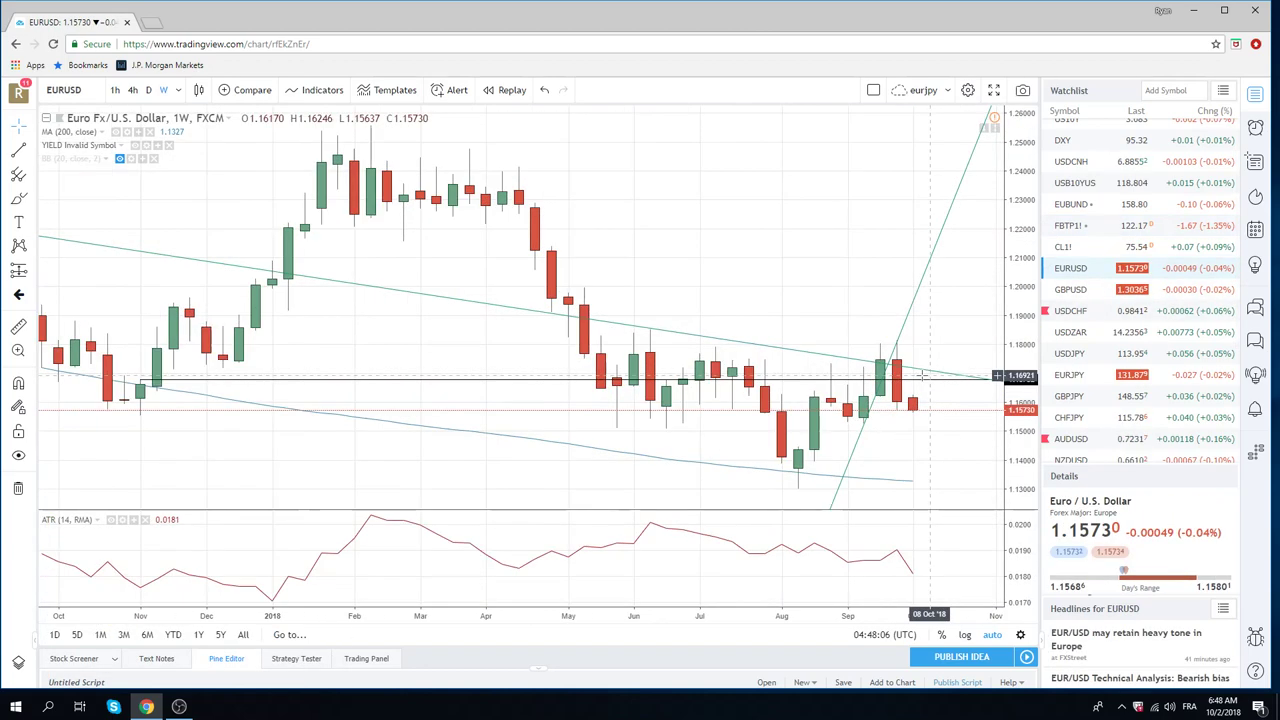
{"action": "right_click", "coordinate": [913, 302]}
{"action": "left_click", "coordinate": [950, 489]}
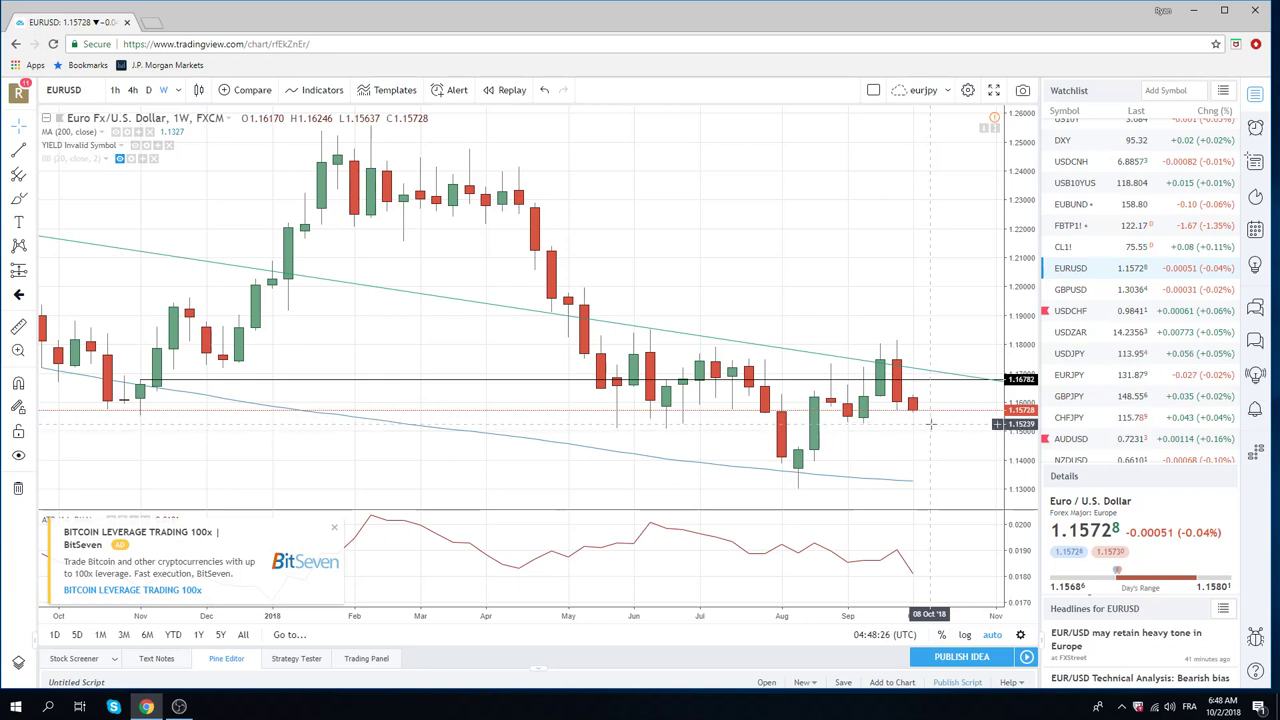
{"action": "left_click", "coordinate": [1070, 375]}
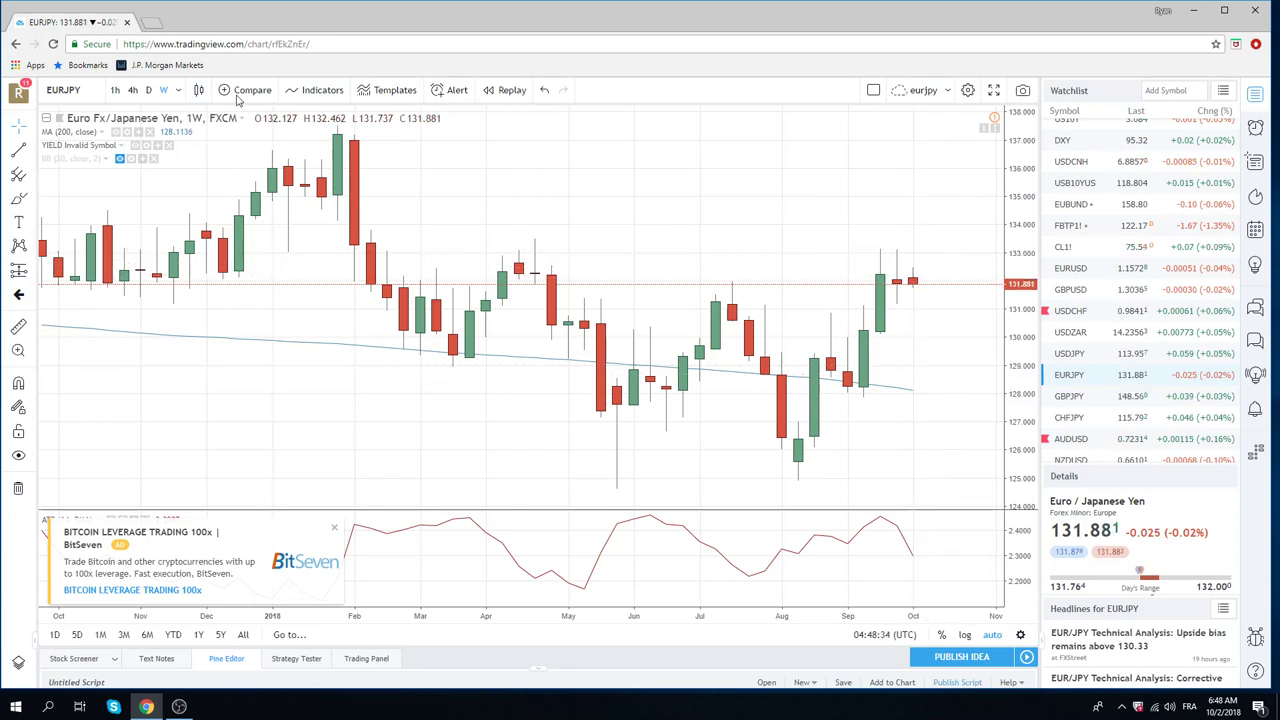
- Switch EURJPY to daily candles, showing price near 131.88 above the 200-day average
{"action": "left_click", "coordinate": [148, 90]}
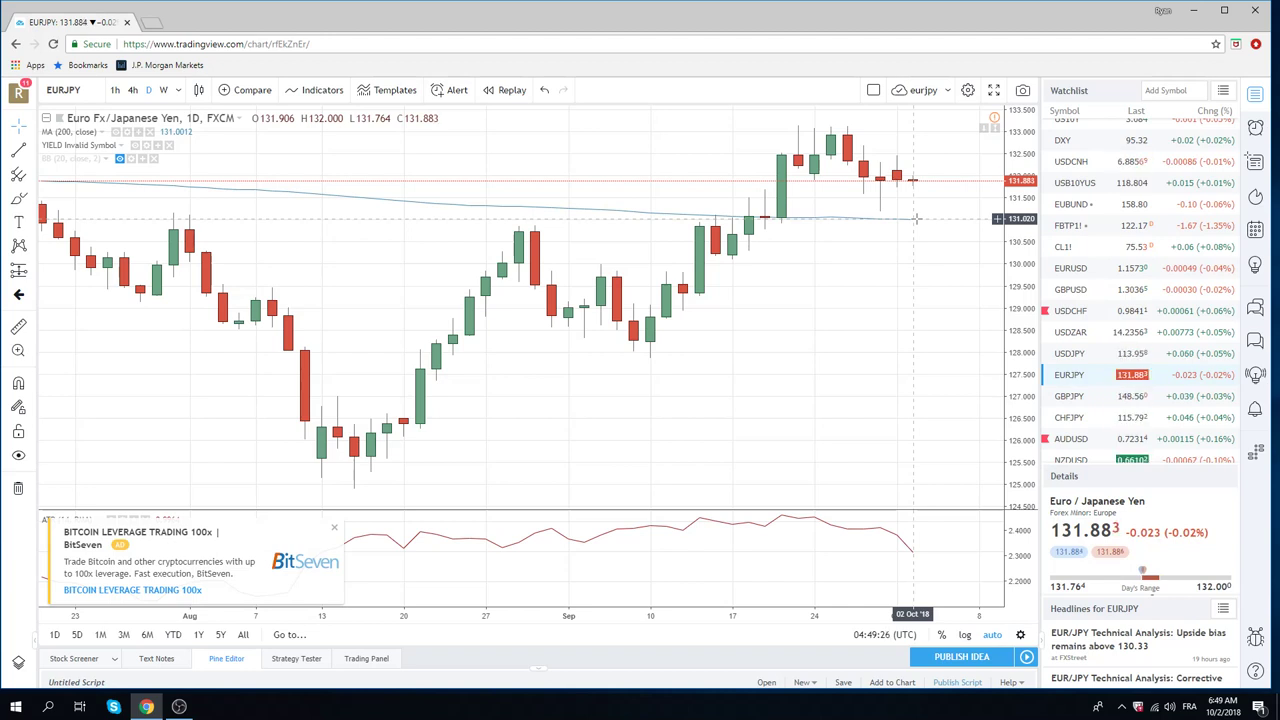
- View CHFJPY on 4-hour then daily candles, then load the daily USDZAR chart
{"action": "left_click", "coordinate": [1080, 419]}
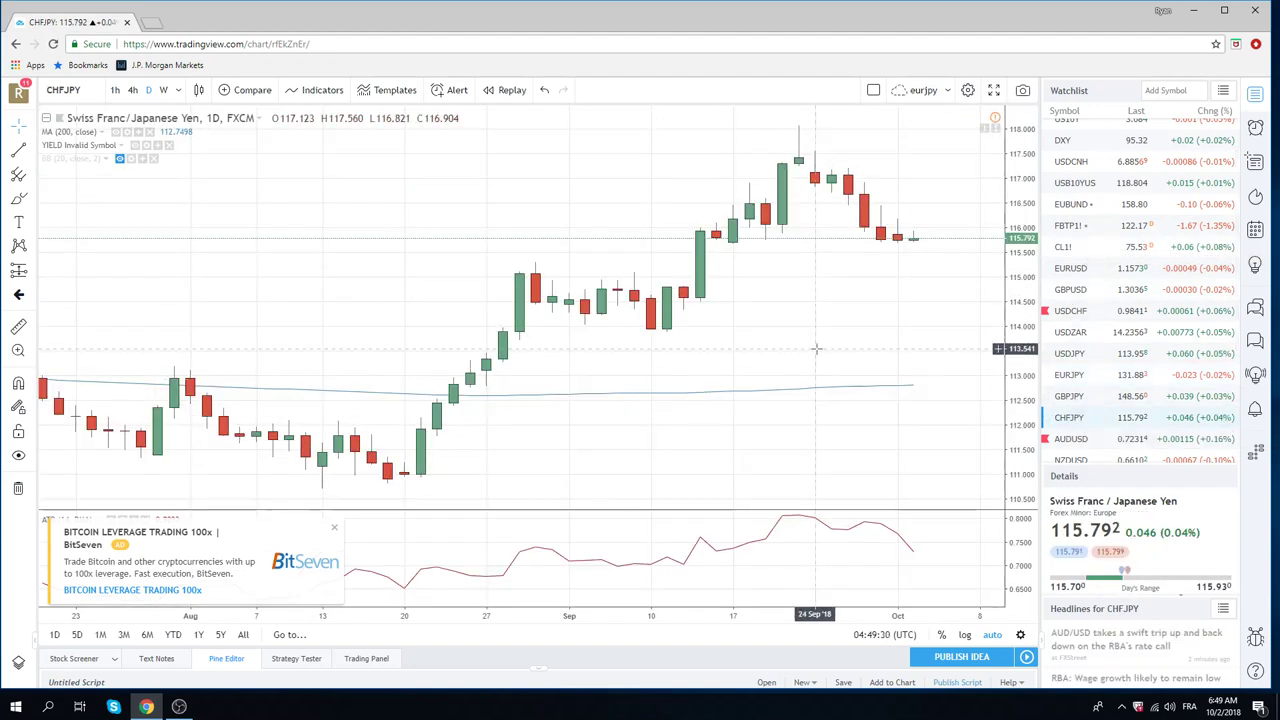
{"action": "scroll", "coordinate": [806, 375], "scroll_direction": "down", "scroll_amount": 3}
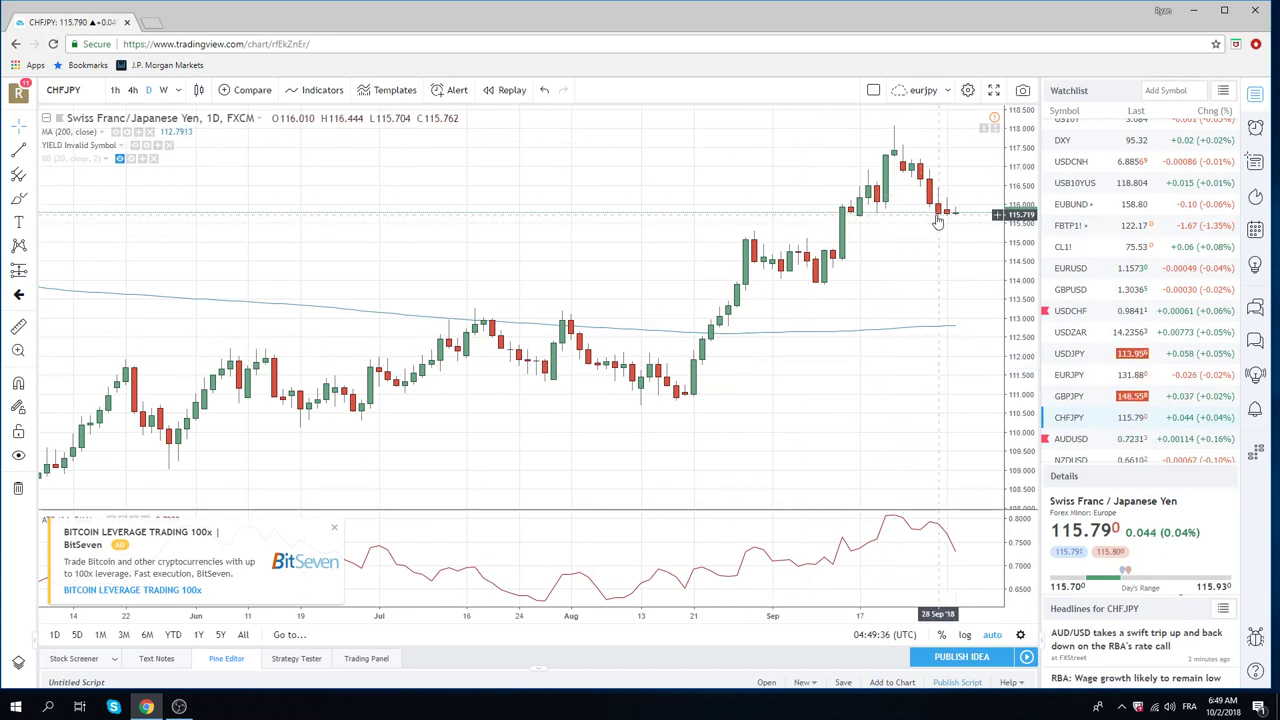
{"action": "left_click", "coordinate": [132, 90]}
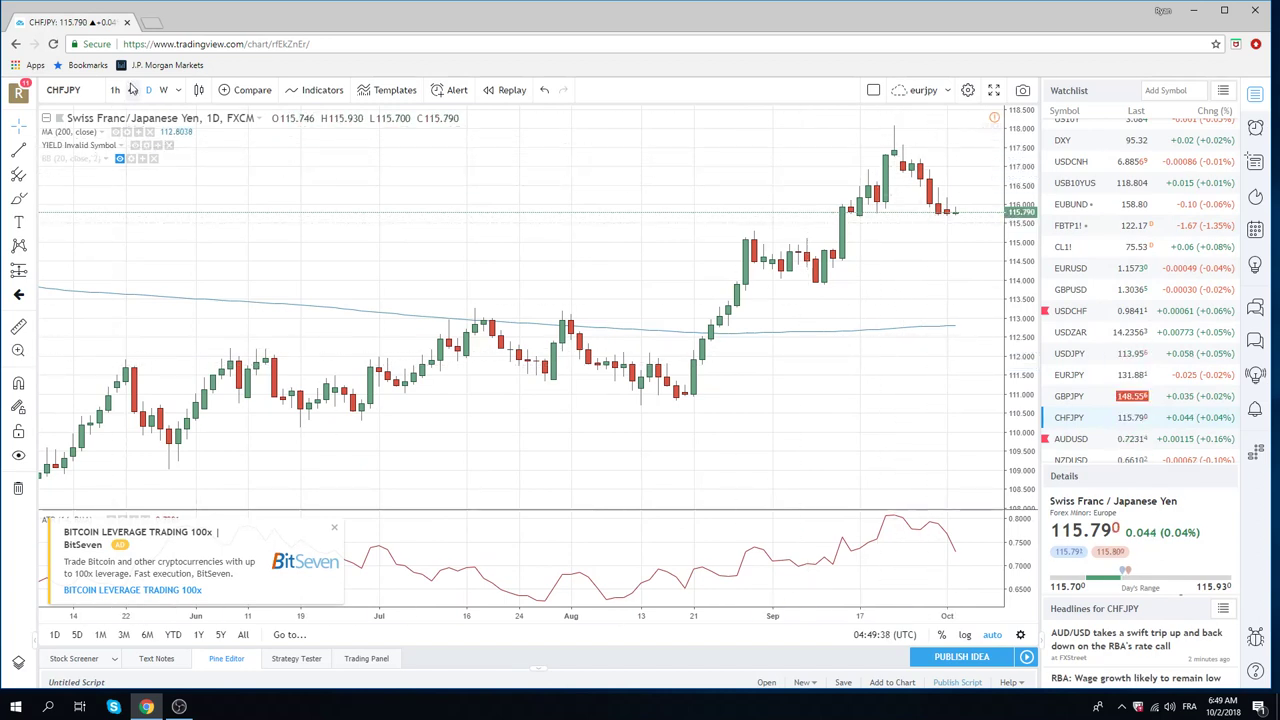
{"action": "scroll", "coordinate": [612, 295], "scroll_direction": "down", "scroll_amount": 6}
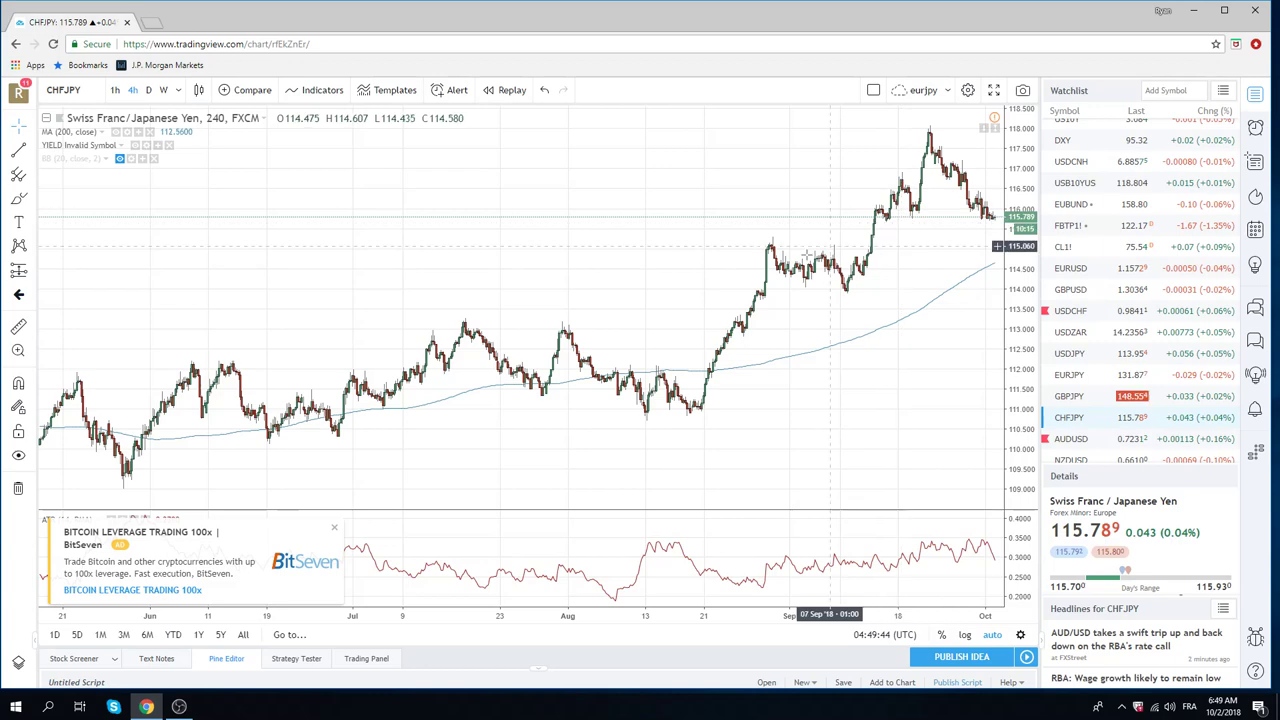
{"action": "scroll", "coordinate": [800, 262], "scroll_direction": "up", "scroll_amount": 2}
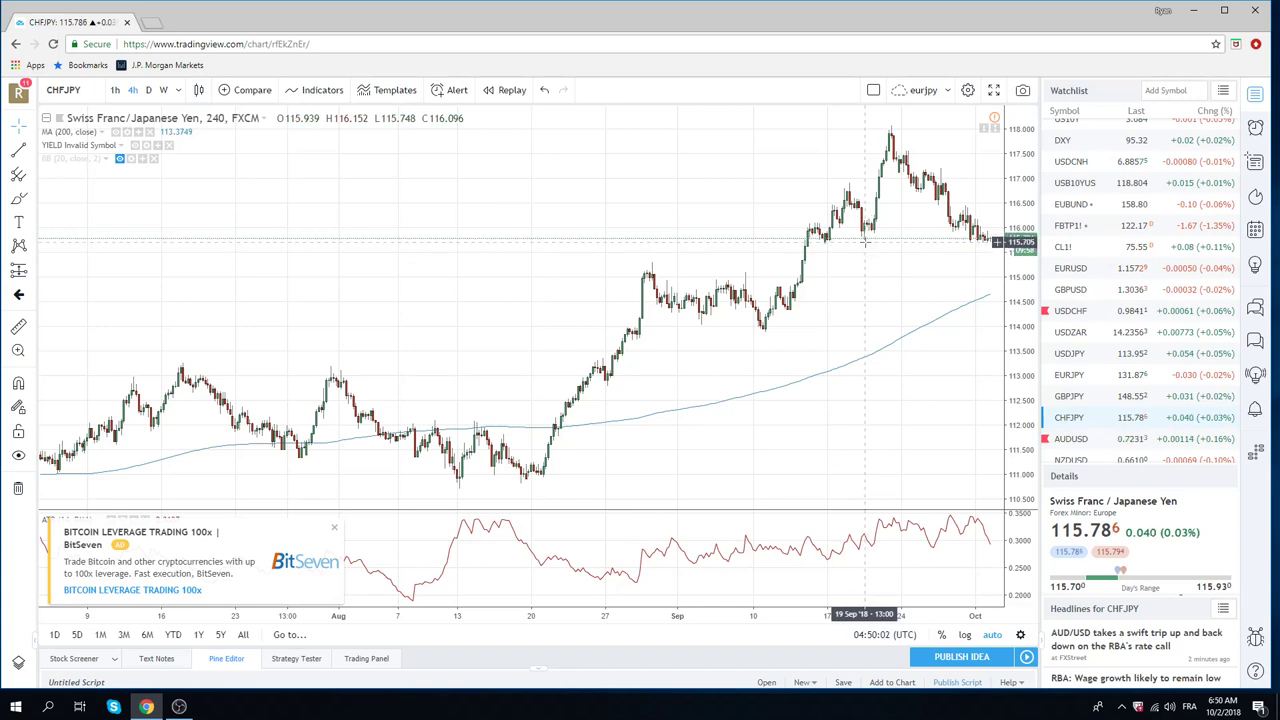
{"action": "scroll", "coordinate": [865, 241], "scroll_direction": "up", "scroll_amount": 2}
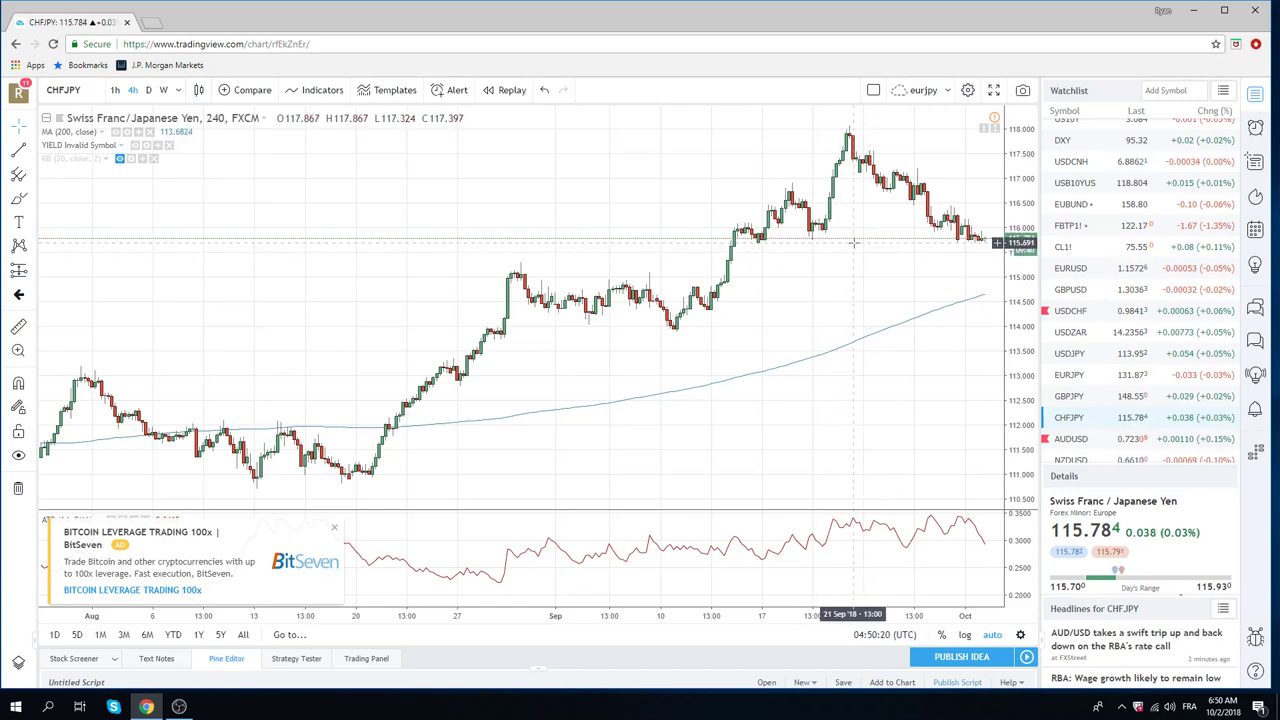
{"action": "left_click", "coordinate": [148, 89]}
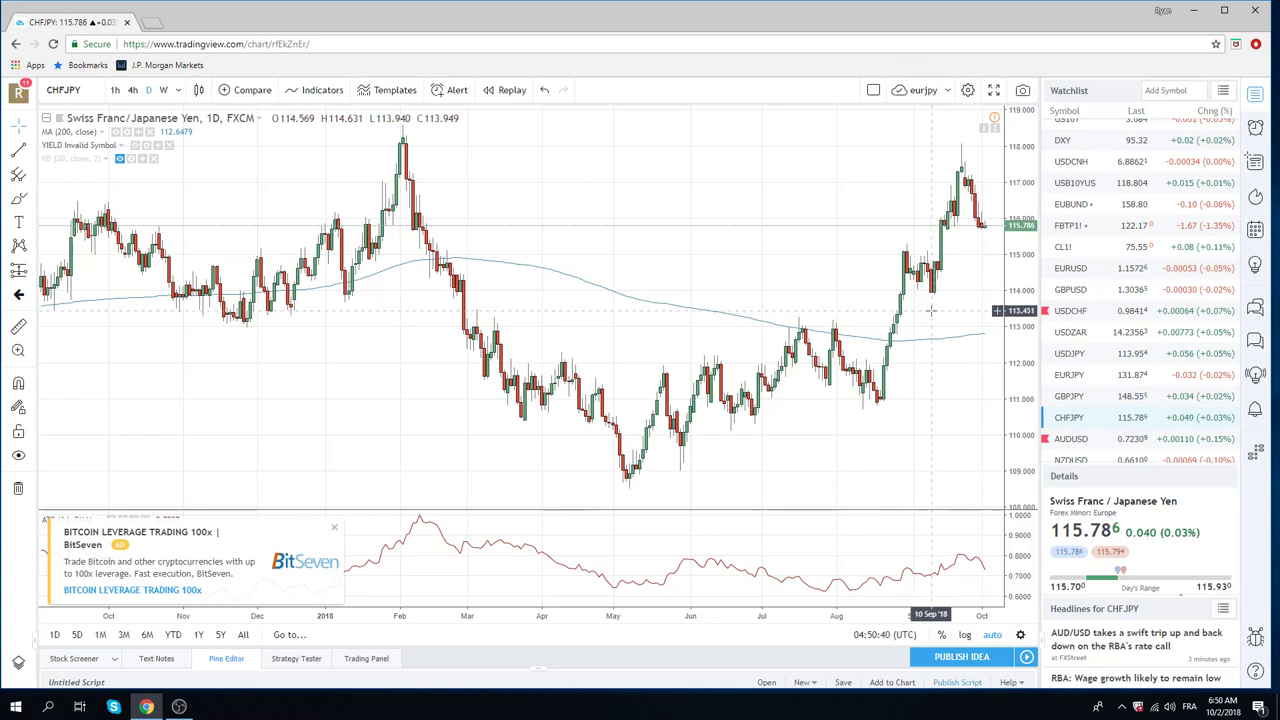
{"action": "left_click", "coordinate": [1076, 338]}
- Zoom the daily USDZAR chart out to span February through October
{"action": "scroll", "coordinate": [790, 368], "scroll_direction": "up", "scroll_amount": 4}
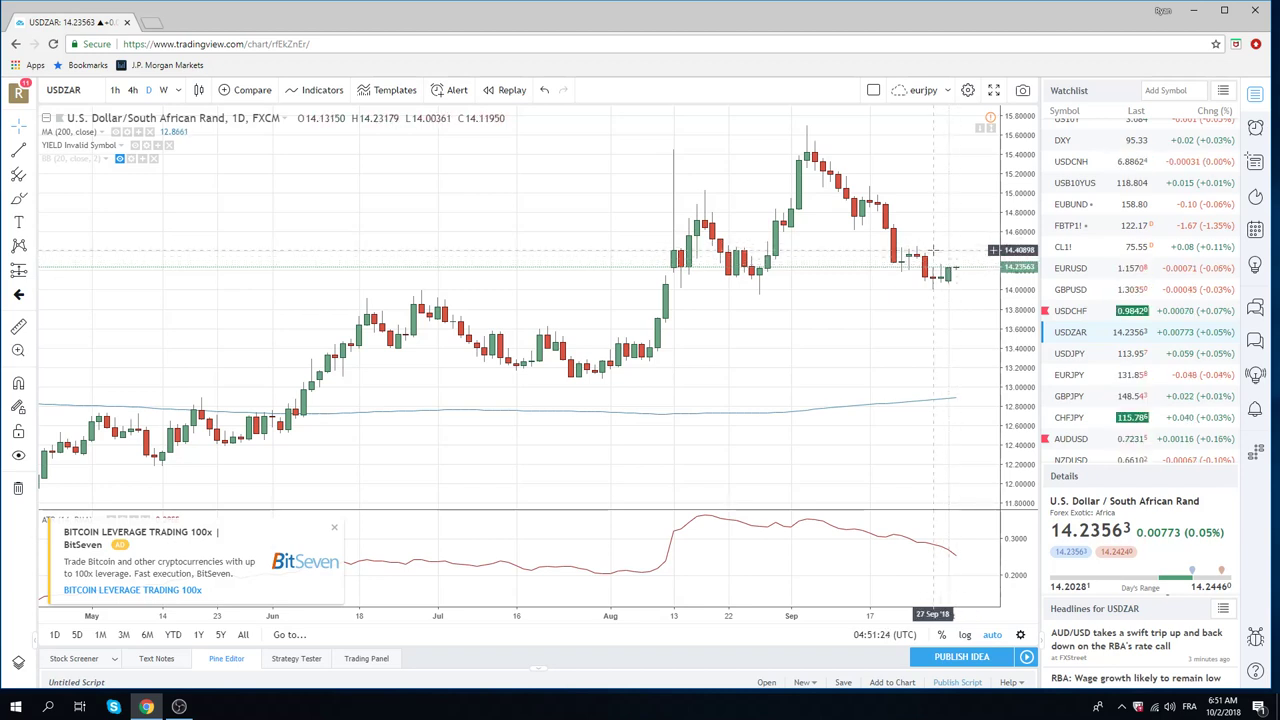
{"action": "scroll", "coordinate": [940, 262], "scroll_direction": "down", "scroll_amount": 3}
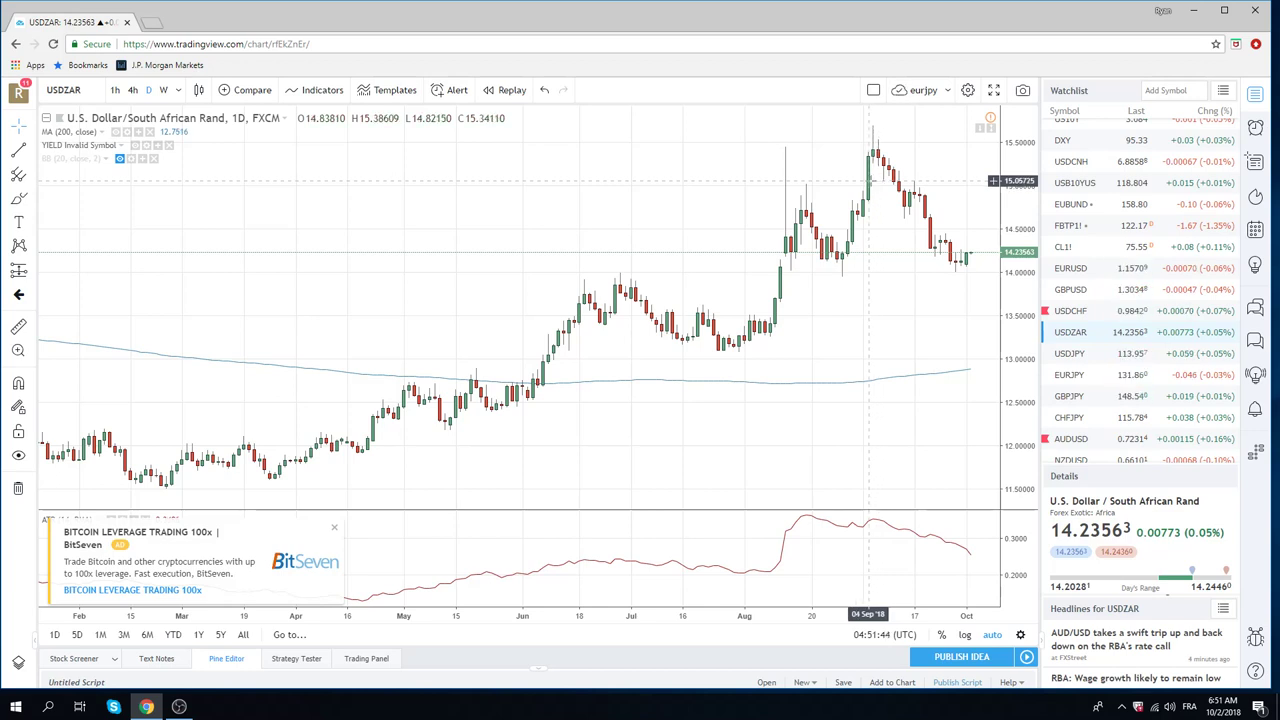
{"action": "scroll", "coordinate": [1081, 262], "scroll_direction": "down", "scroll_amount": 3}
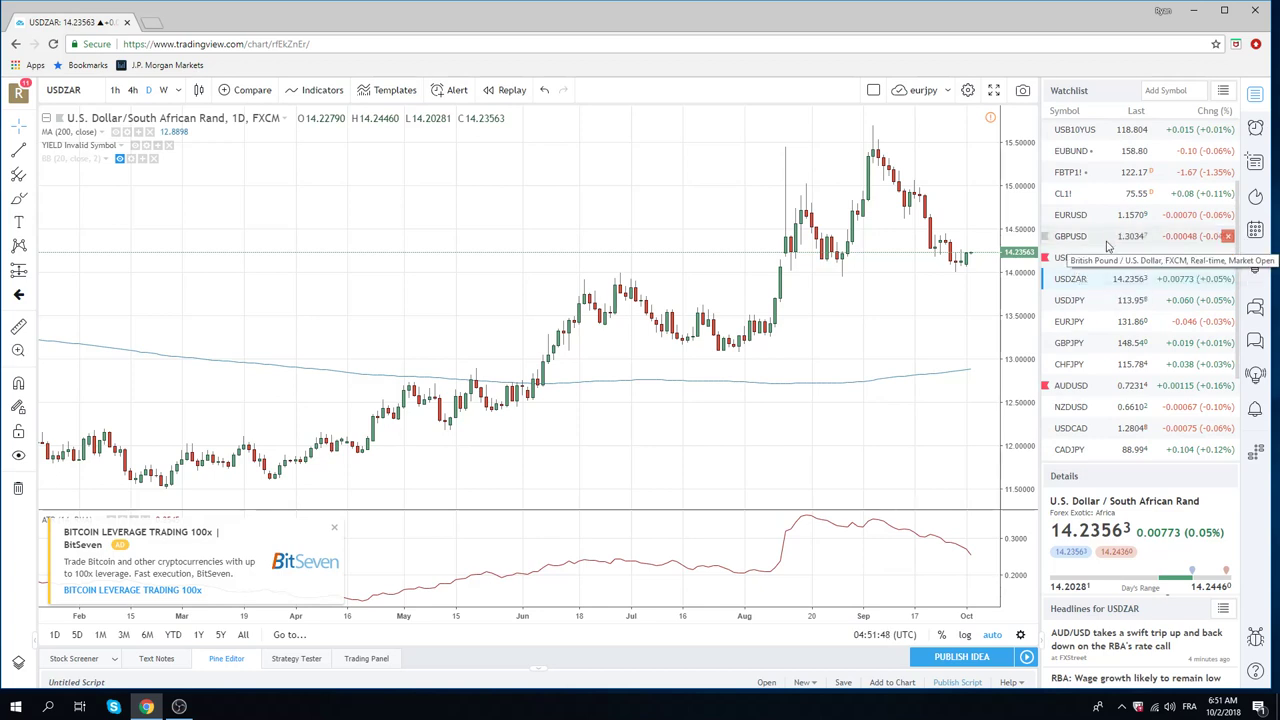
{"action": "scroll", "coordinate": [1107, 246], "scroll_direction": "down", "scroll_amount": 1}
{"action": "scroll", "coordinate": [1107, 246], "scroll_direction": "down", "scroll_amount": 1}
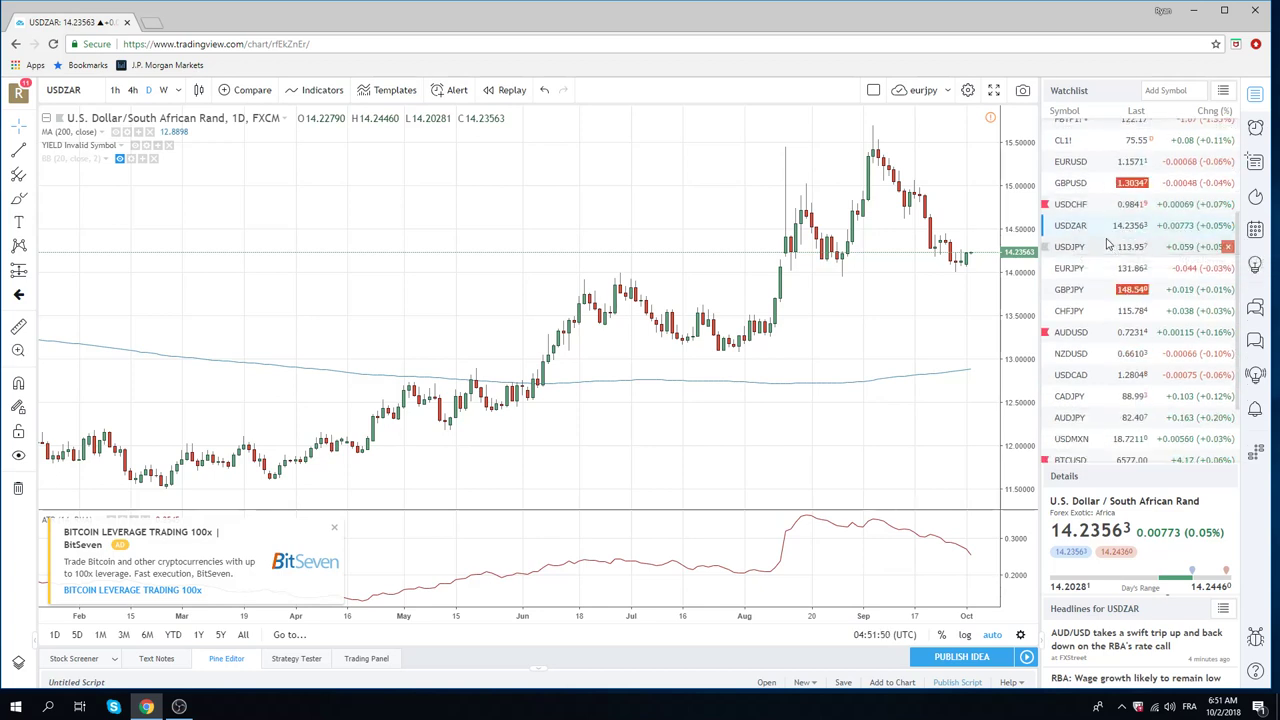
{"action": "scroll", "coordinate": [1107, 246], "scroll_direction": "down", "scroll_amount": 2}
{"action": "scroll", "coordinate": [1107, 246], "scroll_direction": "up", "scroll_amount": 3}
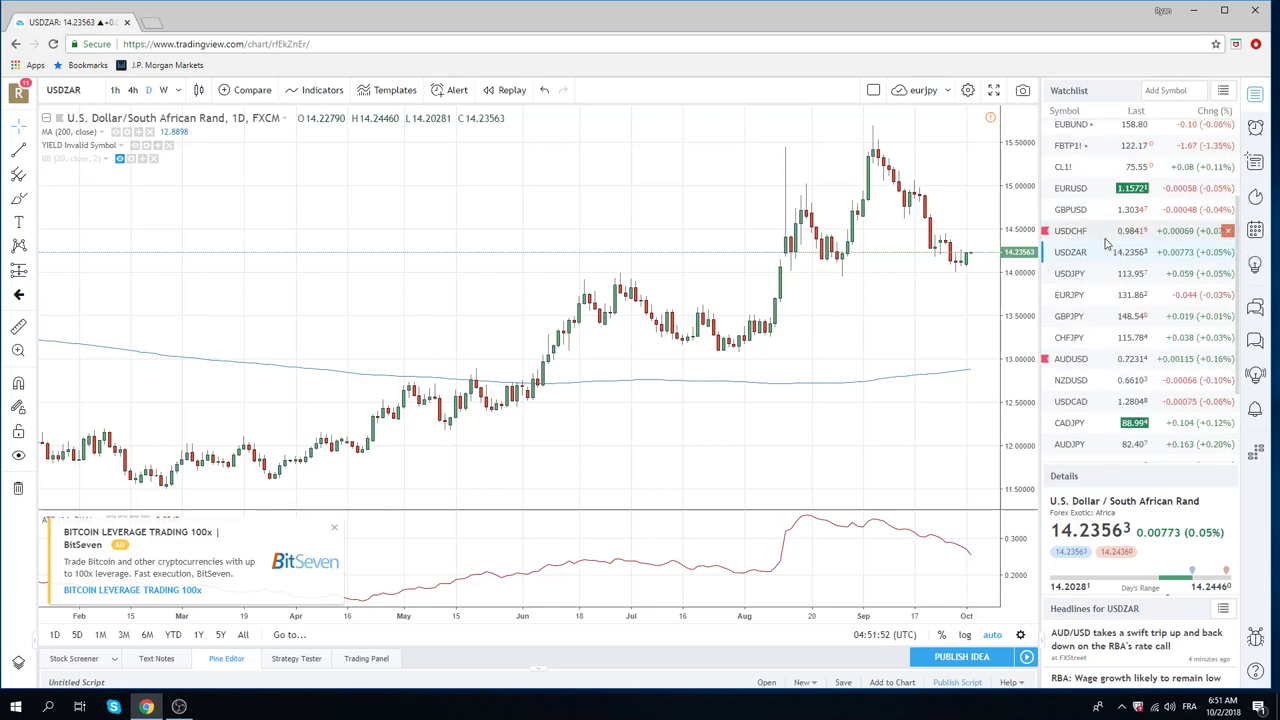
{"action": "scroll", "coordinate": [1107, 246], "scroll_direction": "down", "scroll_amount": 1}
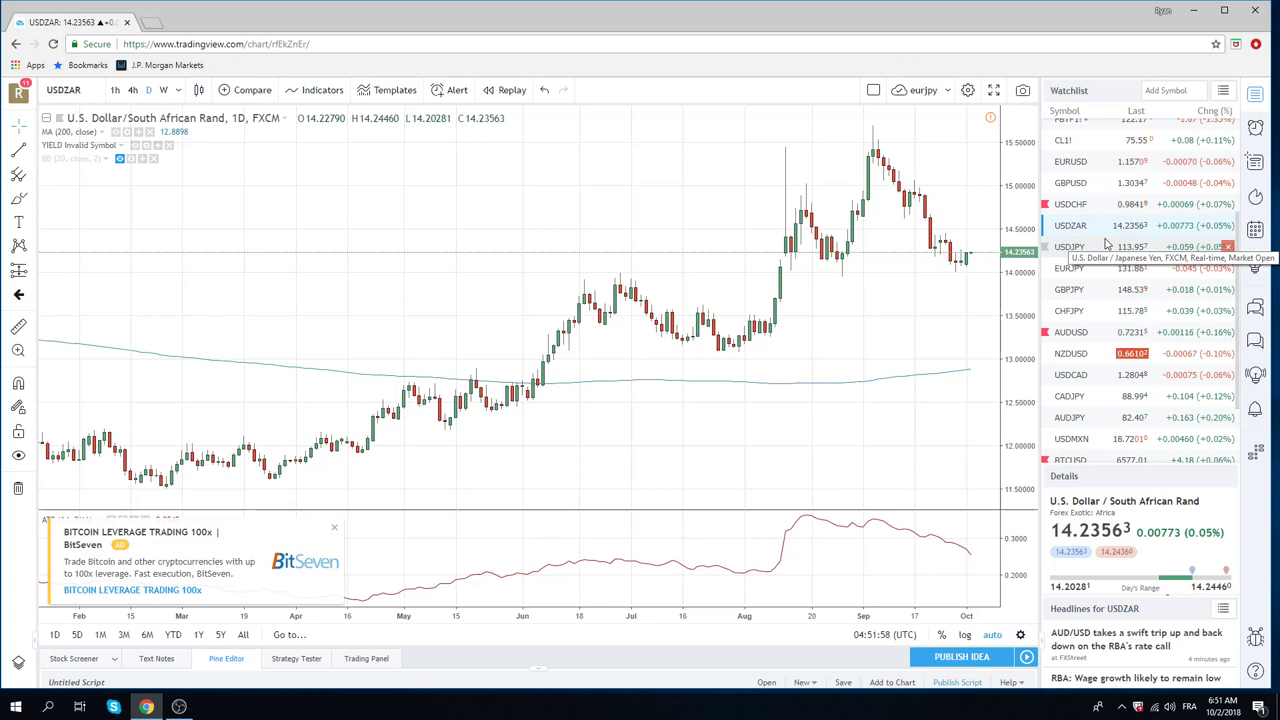
- Load the daily USDCAD chart with its trendlines, near 1.2805 below the 200-day average
{"action": "left_click", "coordinate": [1076, 375]}
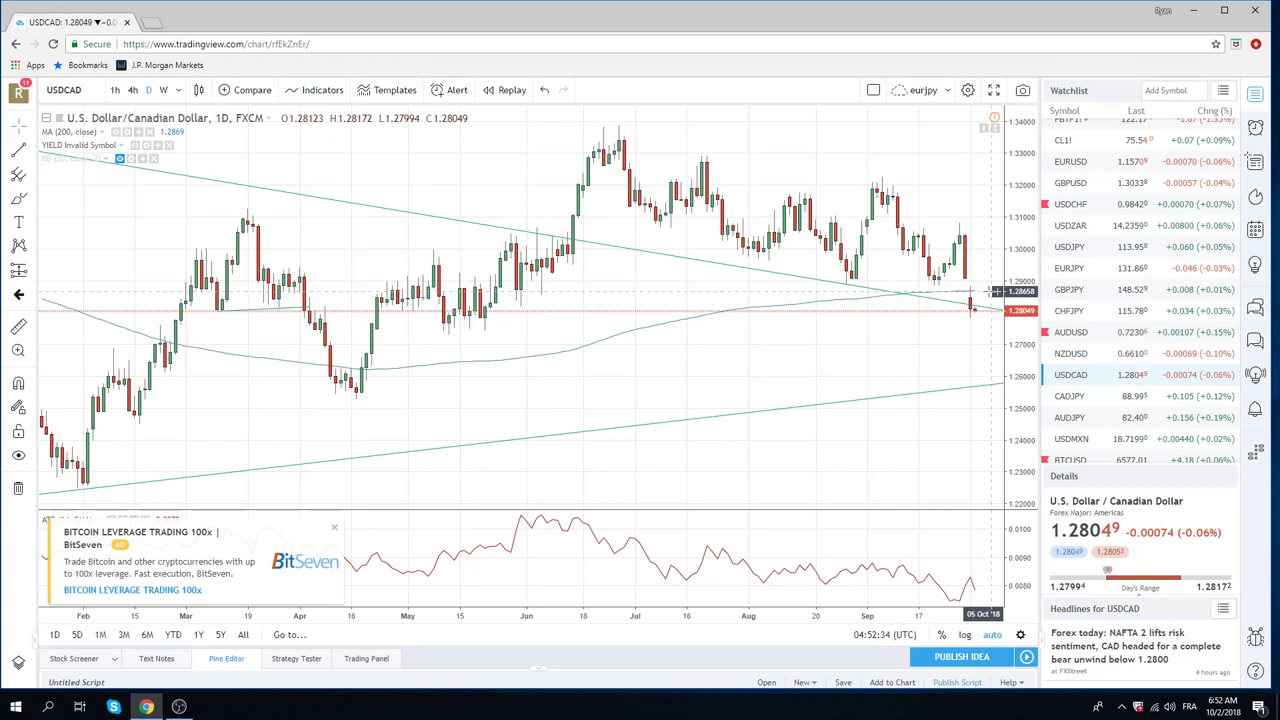
{"action": "scroll", "coordinate": [1096, 304], "scroll_direction": "up", "scroll_amount": 2}
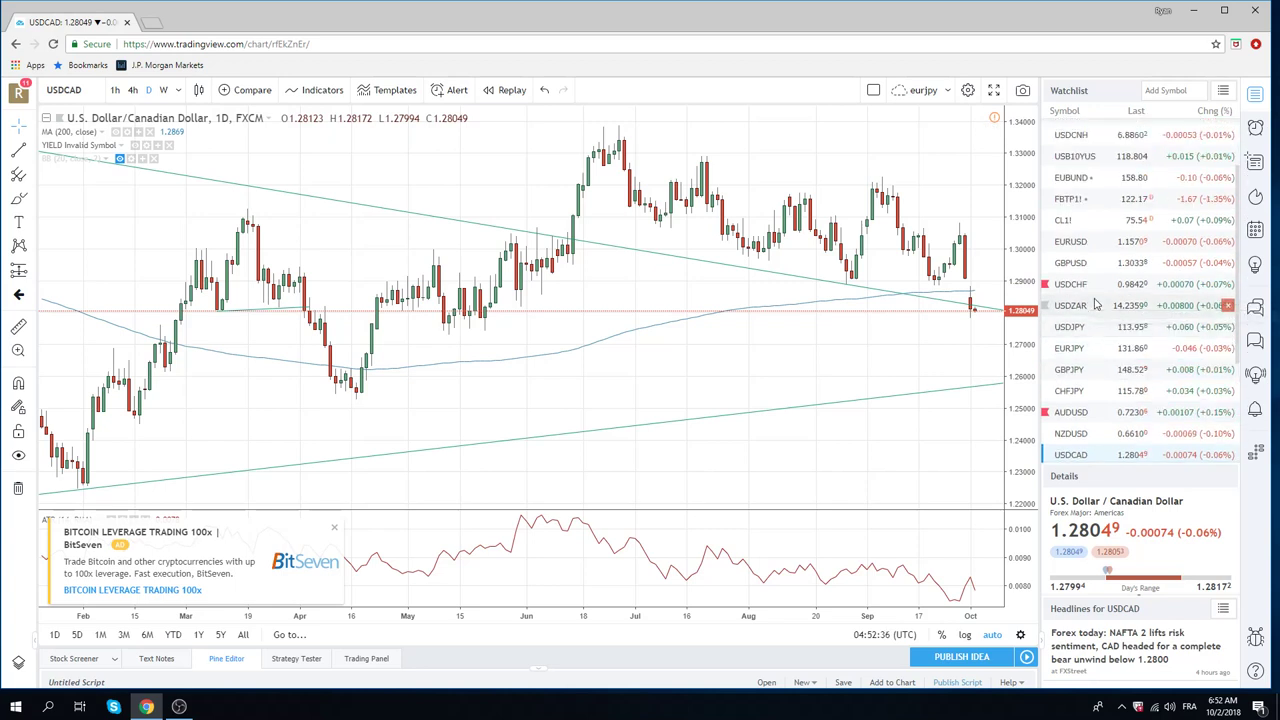
{"action": "scroll", "coordinate": [1096, 304], "scroll_direction": "up", "scroll_amount": 2}
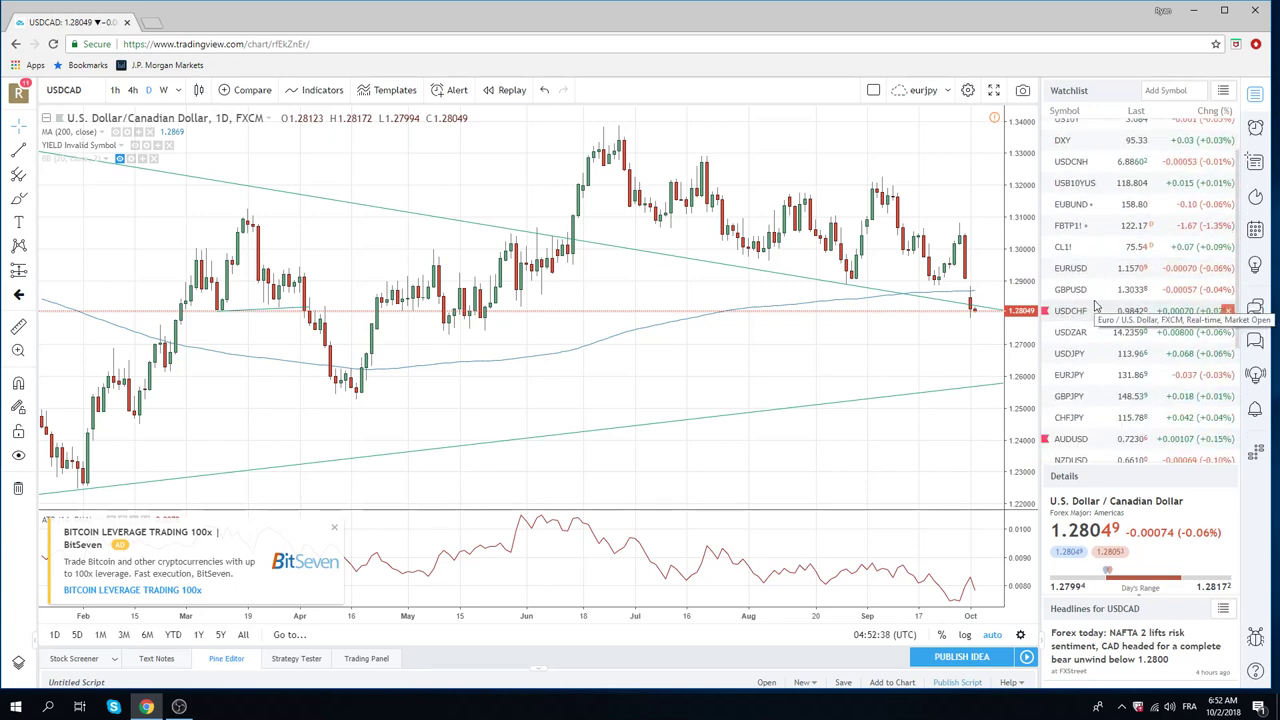
{"action": "scroll", "coordinate": [1096, 304], "scroll_direction": "up", "scroll_amount": 2}
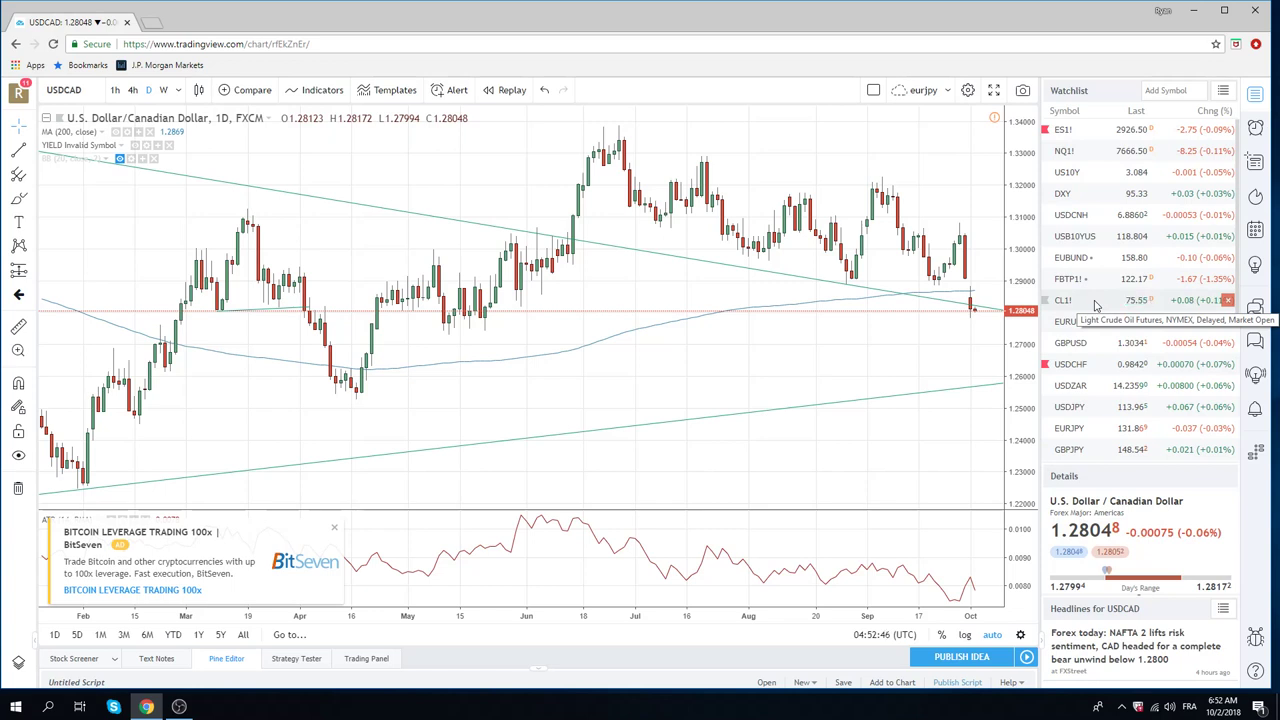
{"action": "scroll", "coordinate": [1095, 305], "scroll_direction": "down", "scroll_amount": 1}
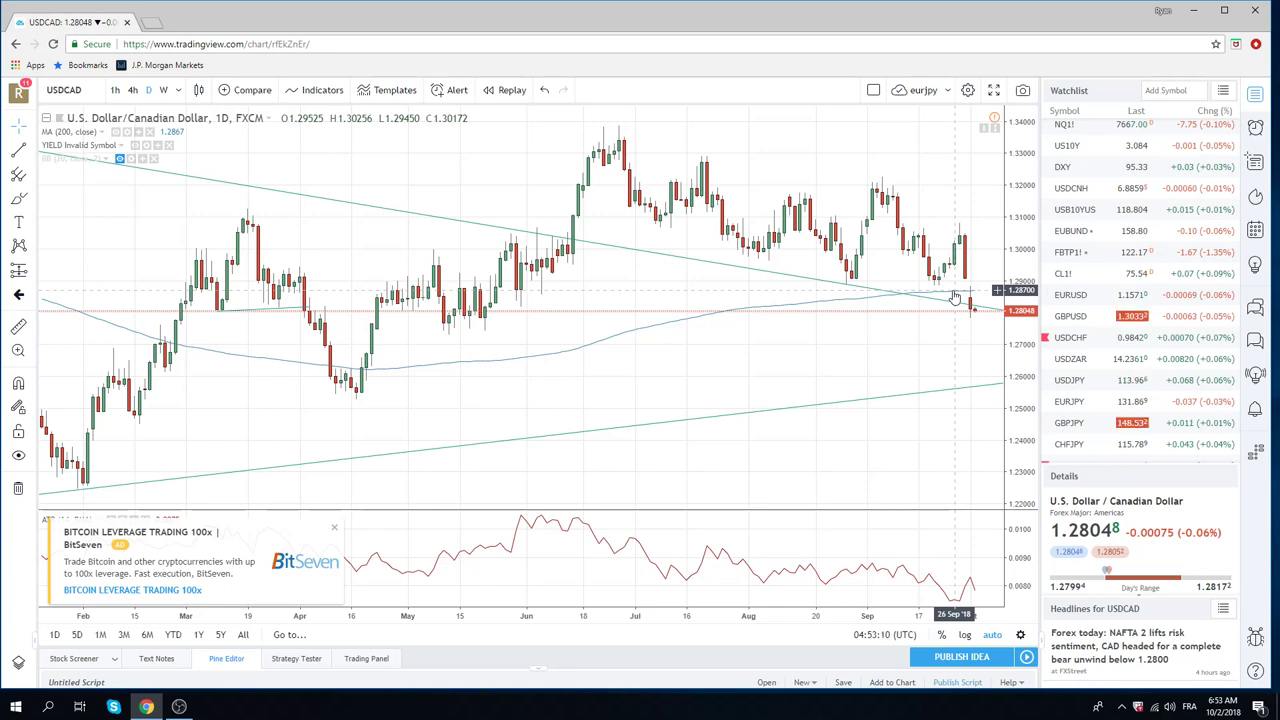
{"action": "scroll", "coordinate": [1110, 285], "scroll_direction": "down", "scroll_amount": 1}
{"action": "scroll", "coordinate": [1110, 285], "scroll_direction": "down", "scroll_amount": 2}
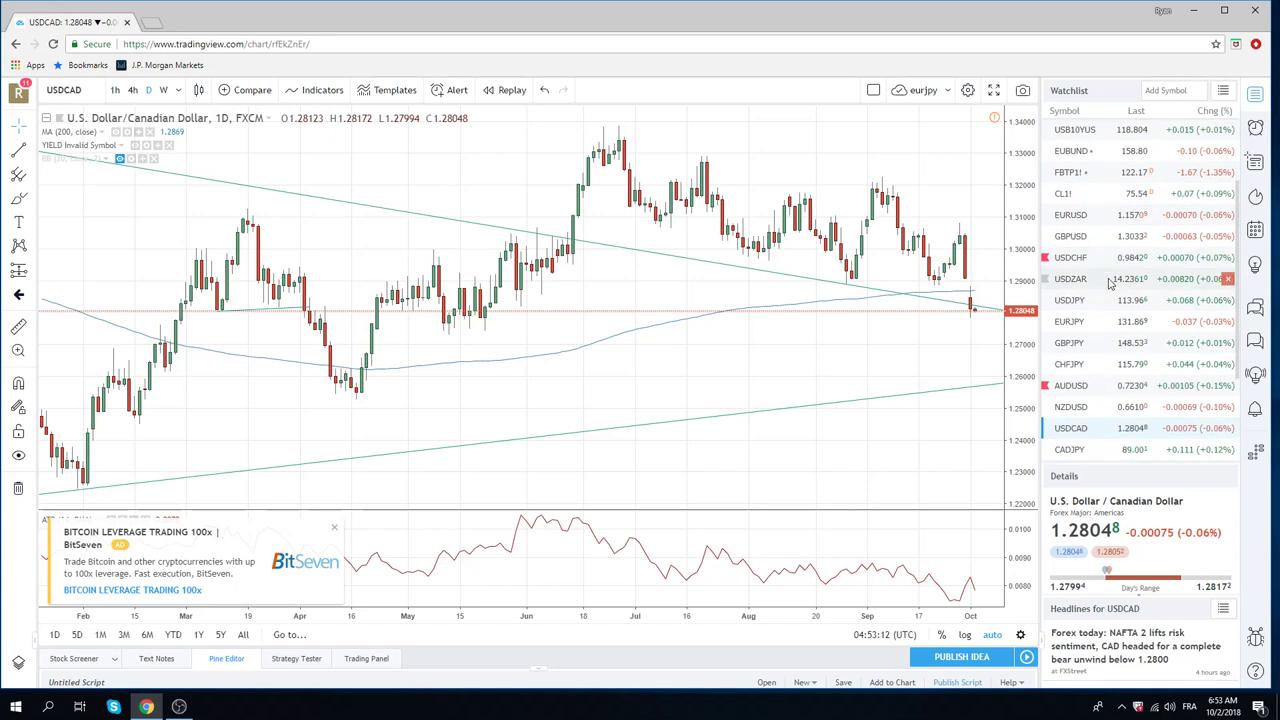
{"action": "scroll", "coordinate": [1108, 285], "scroll_direction": "down", "scroll_amount": 3}
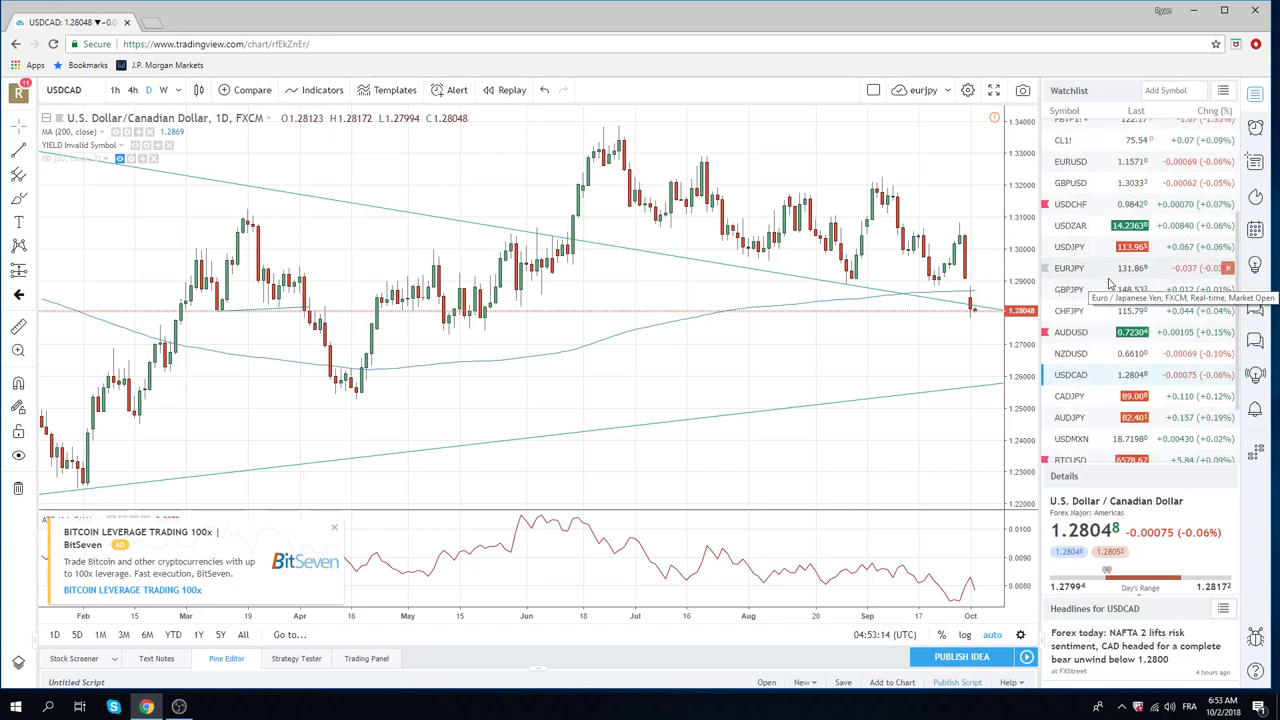
{"action": "scroll", "coordinate": [1108, 285], "scroll_direction": "down", "scroll_amount": 1}
{"action": "scroll", "coordinate": [1108, 285], "scroll_direction": "down", "scroll_amount": 1}
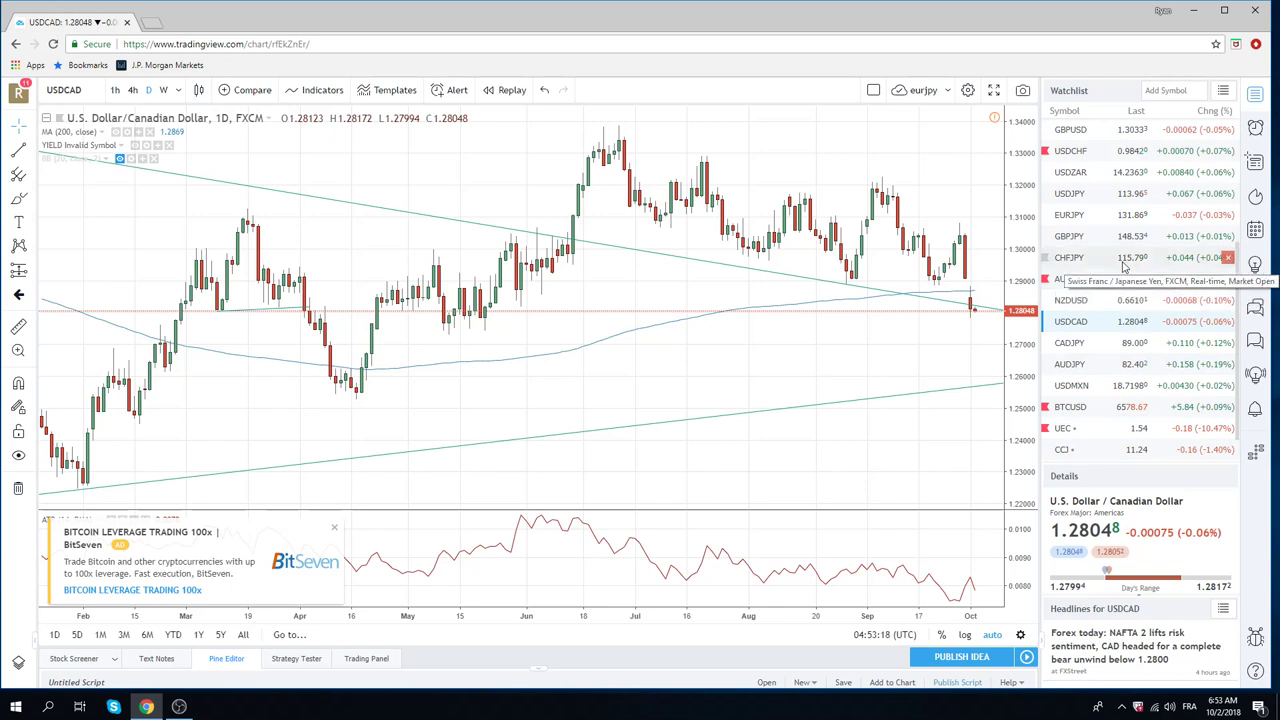
{"action": "scroll", "coordinate": [1115, 268], "scroll_direction": "up", "scroll_amount": 4}
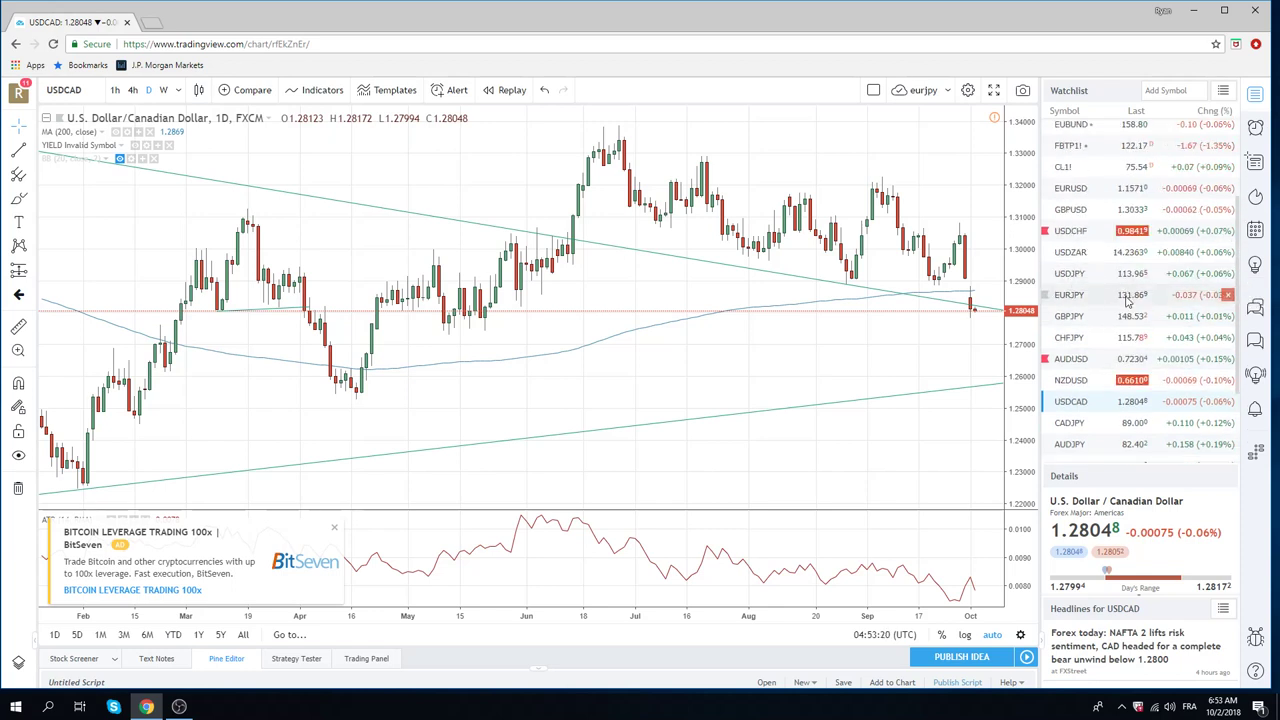